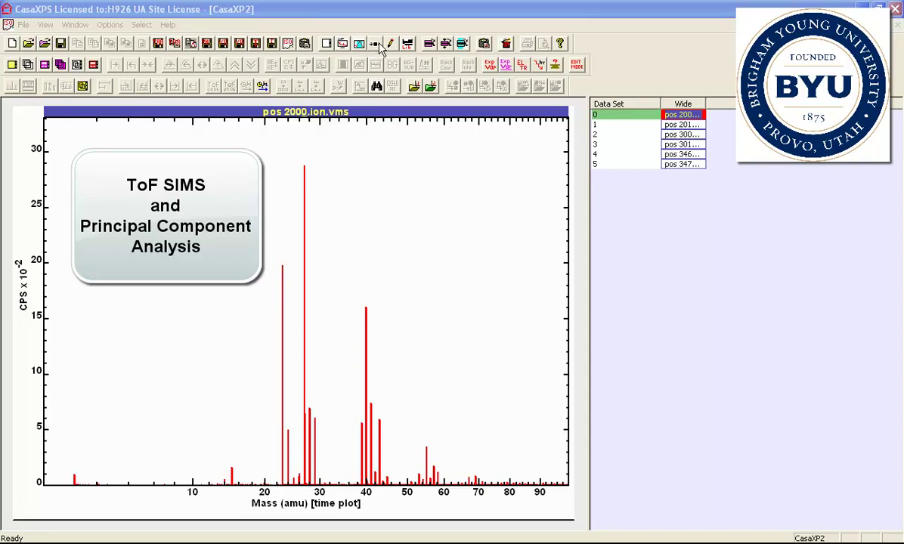
Bring up the Spectrum Processing dialog beside the plot on its PCA page, with Factors at 3
left_click(376, 43)
left_click_drag(389, 98, 680, 192)
left_click(802, 214)
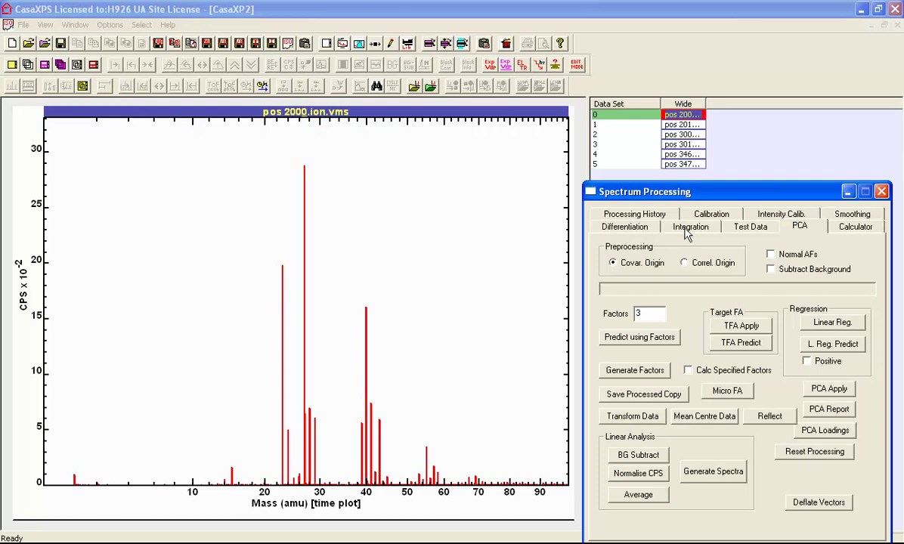
Overlay data sets 3, 4 and 5 in one plot, then reactivate Spectrum Processing
left_click(642, 144)
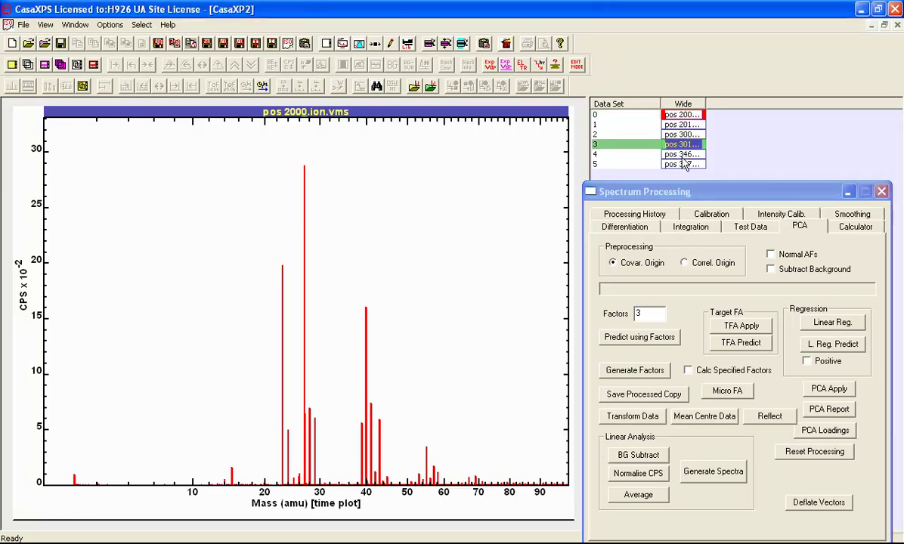
left_click(682, 163, "shift")
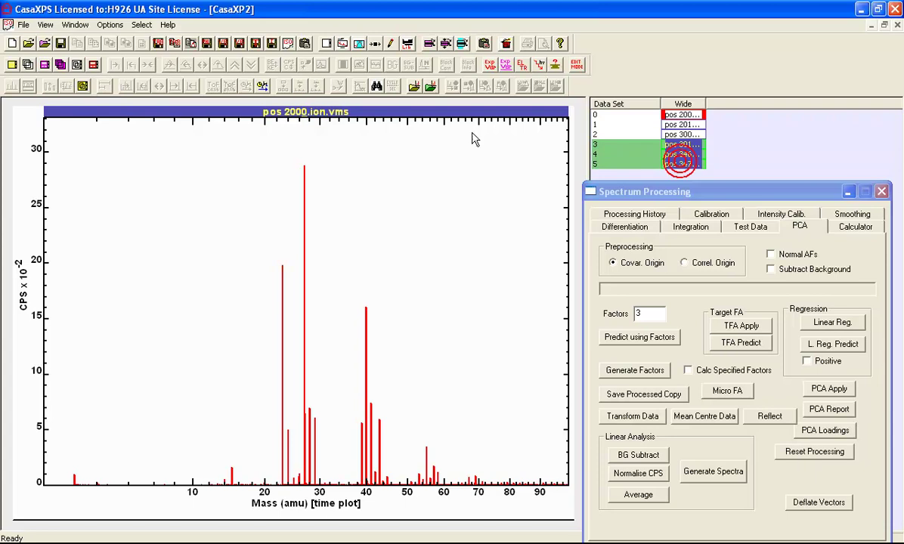
left_click(28, 65)
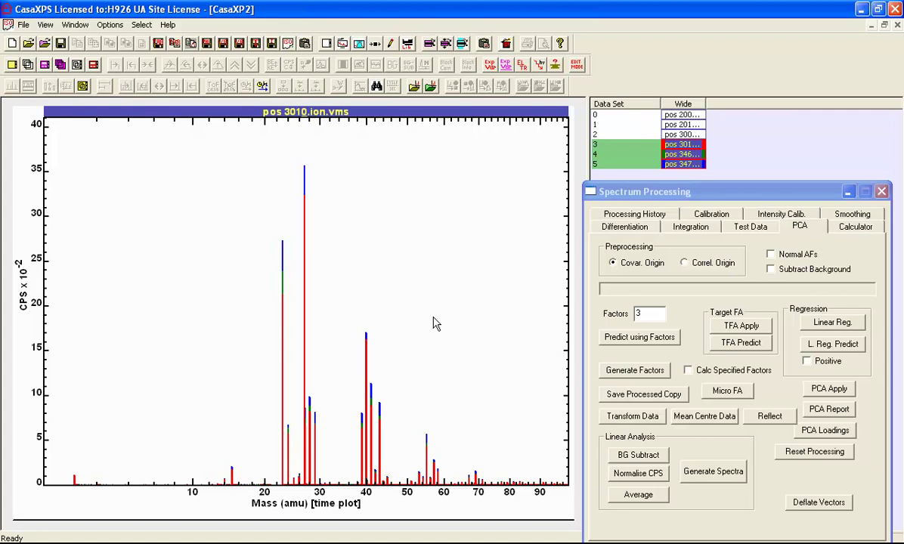
left_click(591, 301)
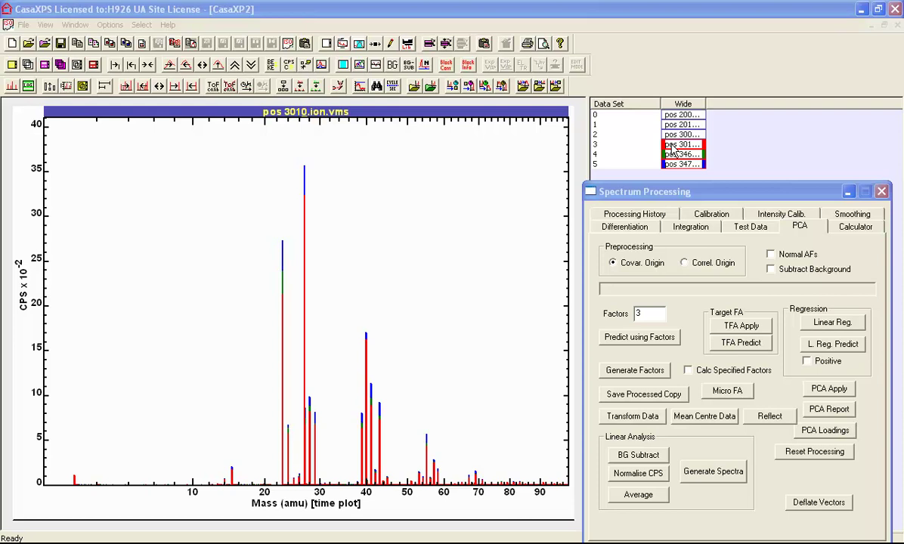
Select data sets 3–5 and start the Time to Mass conversion with 20000 mass bins
left_click(633, 144)
left_click(675, 164, "shift")
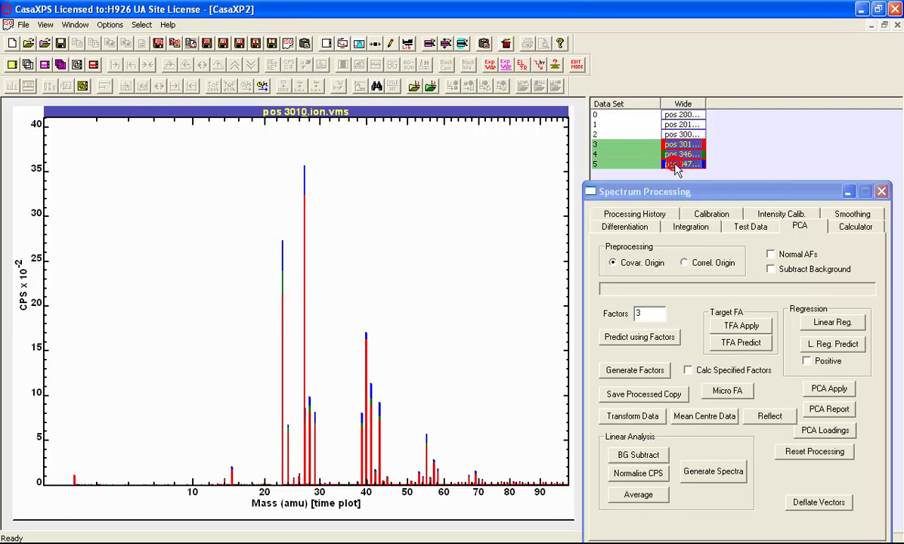
left_click(264, 88)
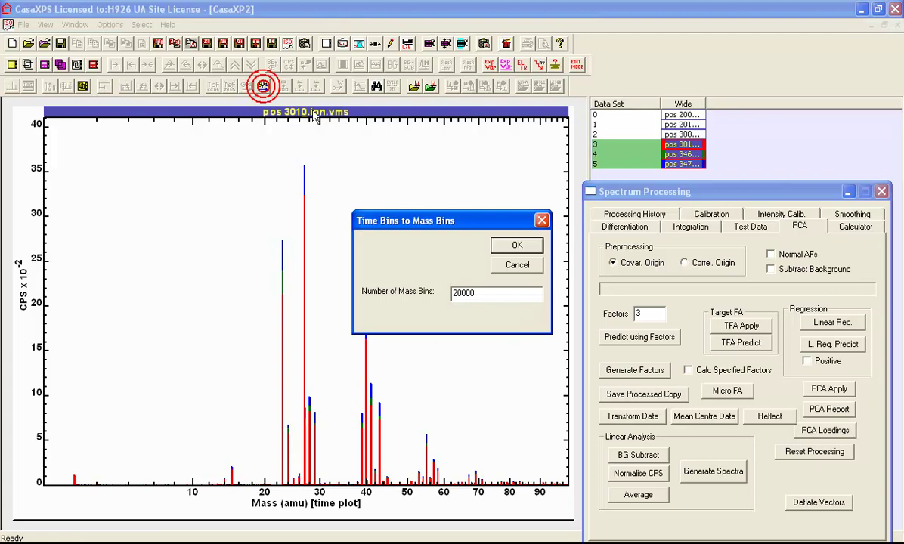
left_click(457, 293)
double_click(457, 294)
type("20000")
Convert data sets 3–5 to 20000 mass bins and overlay the three converted spectra
left_click(510, 245)
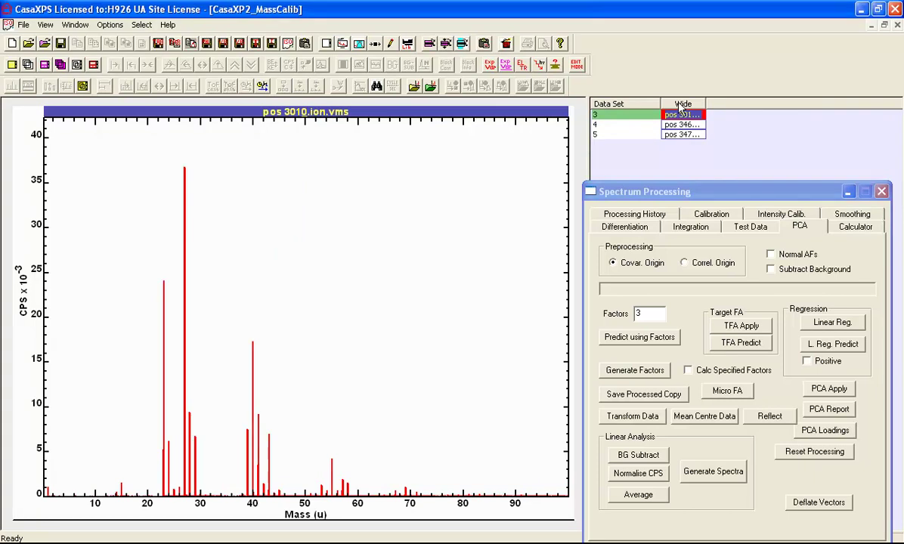
left_click(678, 102)
left_click(27, 64)
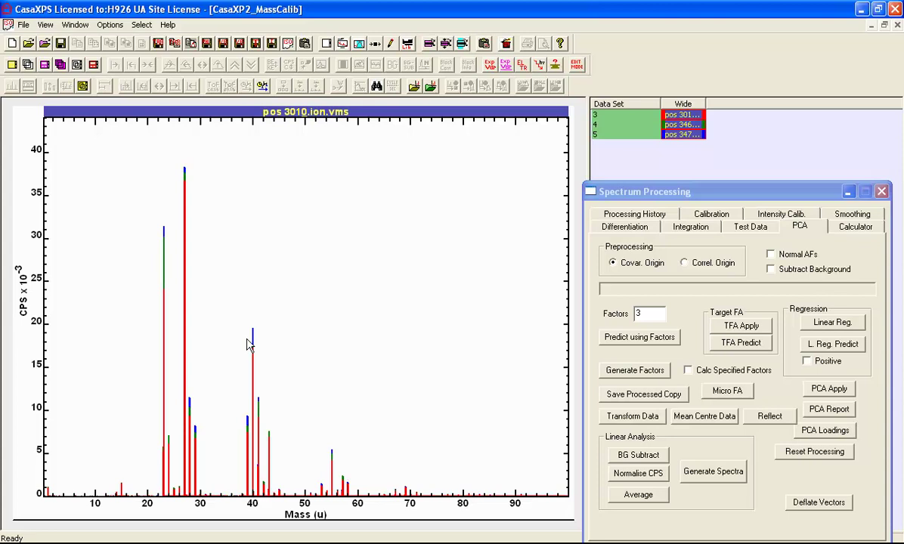
Zoom into the mass 37–45 region, then closer onto the peak near 39.96 u
left_click_drag(232, 327, 283, 416)
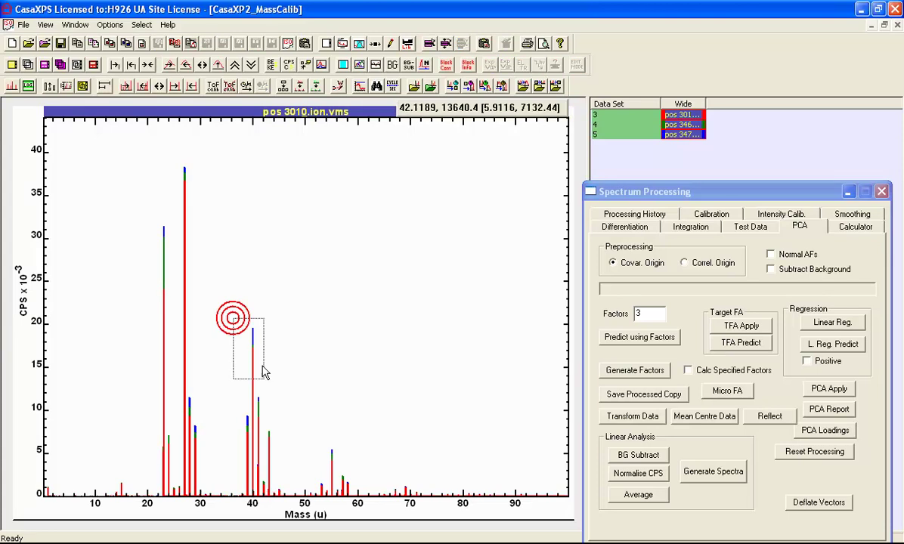
left_click(270, 470)
left_click_drag(242, 129, 256, 476)
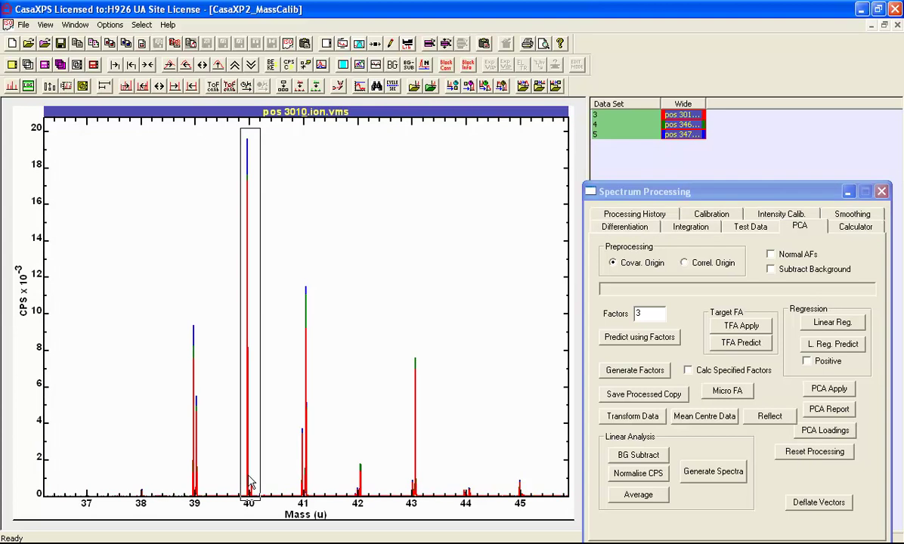
left_click(249, 475)
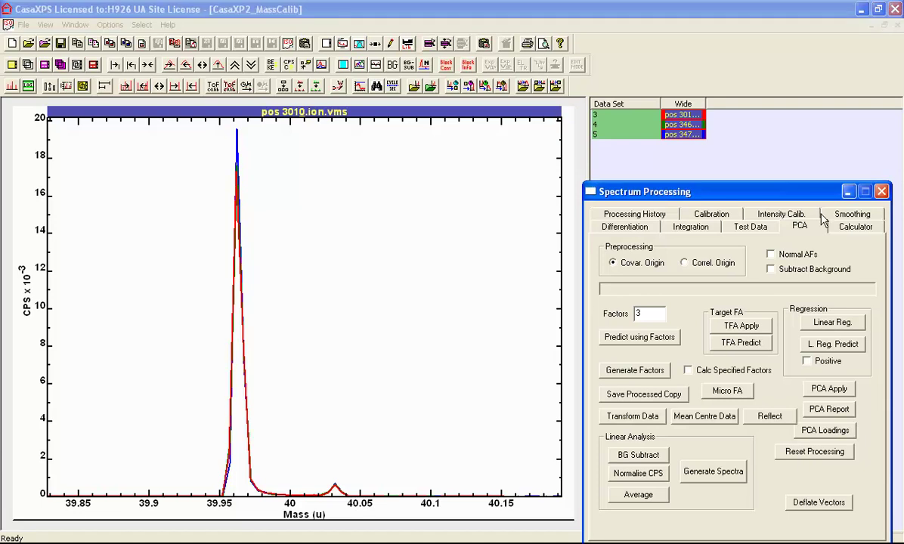
Minimize Spectrum Processing and place Tile Display Parameters beside the plot
left_click(848, 193)
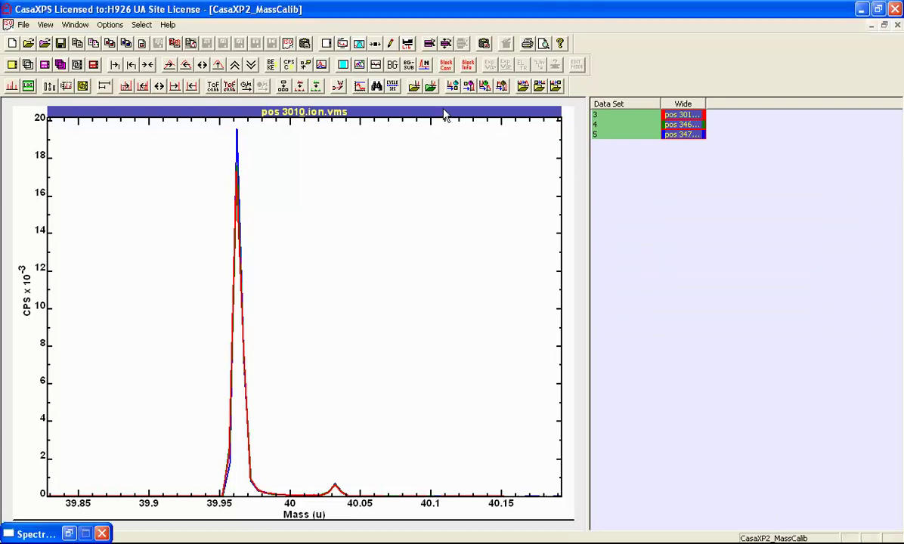
left_click(343, 43)
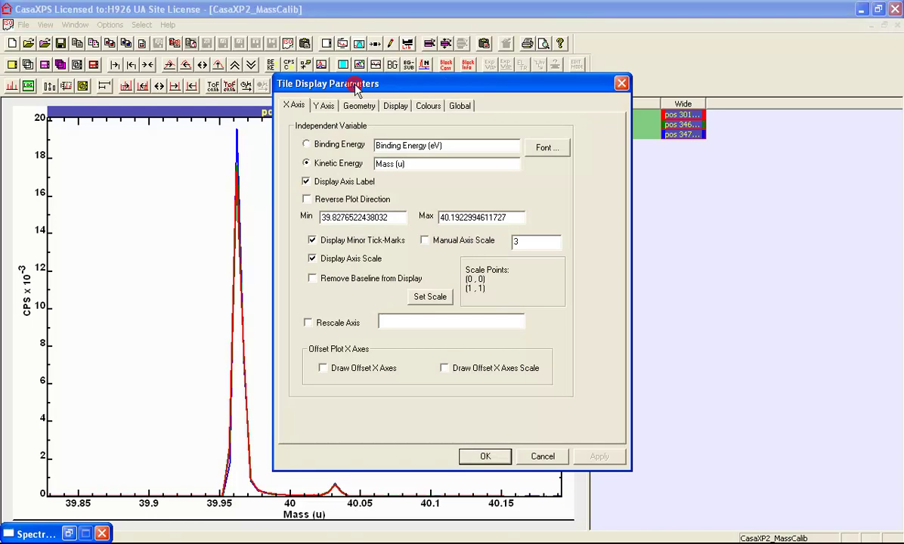
left_click_drag(353, 81, 609, 154)
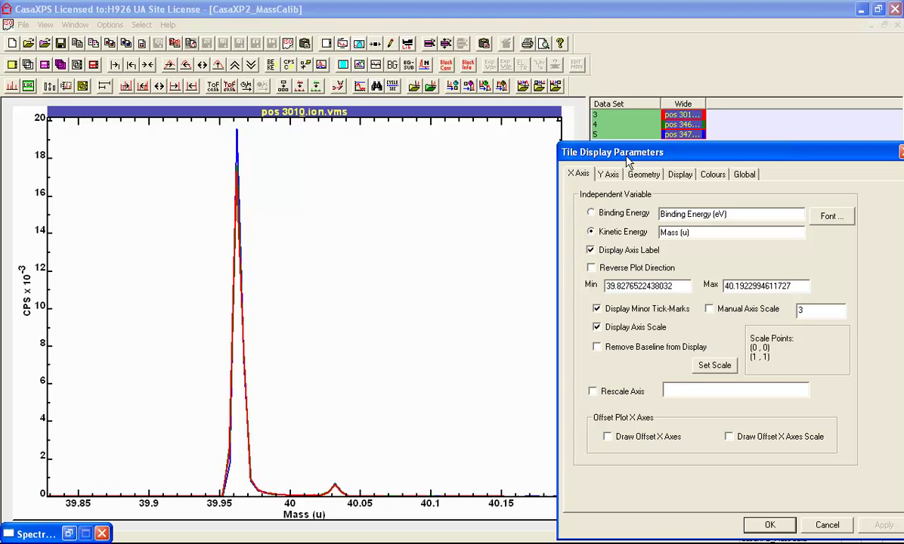
Offset the spectra vertically by 30% and apply range normalisation
left_click(611, 176)
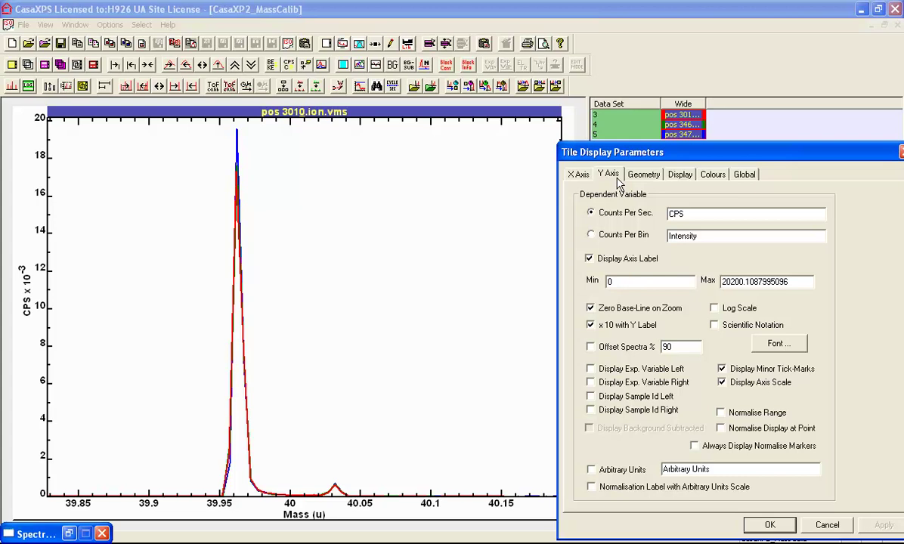
left_click(603, 347)
double_click(671, 347)
type("30")
left_click(881, 524)
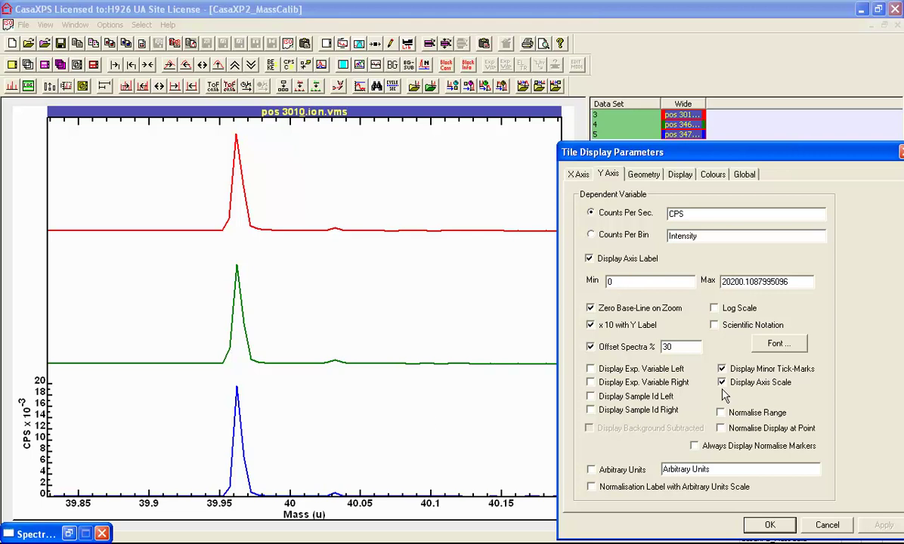
left_click(722, 414)
left_click(889, 524)
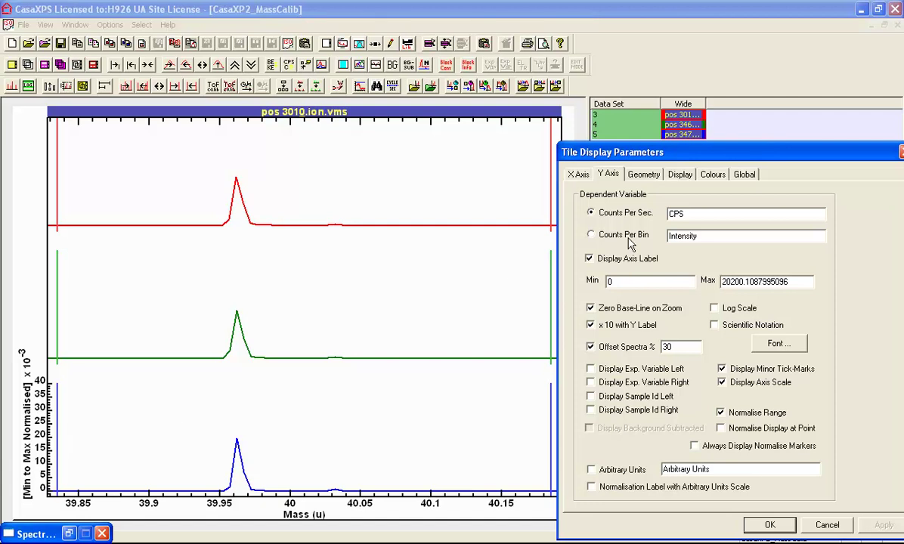
Turn on Draw Offset X Axes and Draw Offset X Axes Scale, and apply
left_click(579, 175)
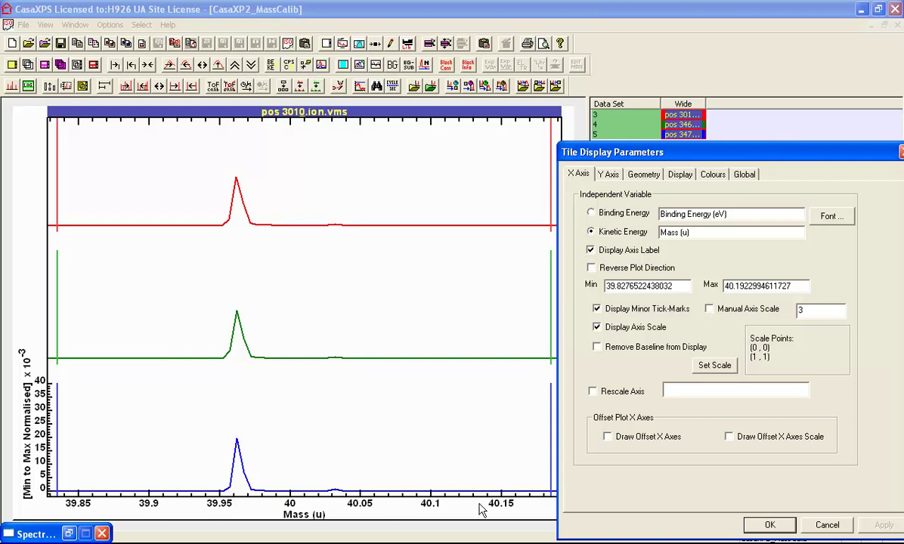
left_click(610, 437)
left_click(739, 437)
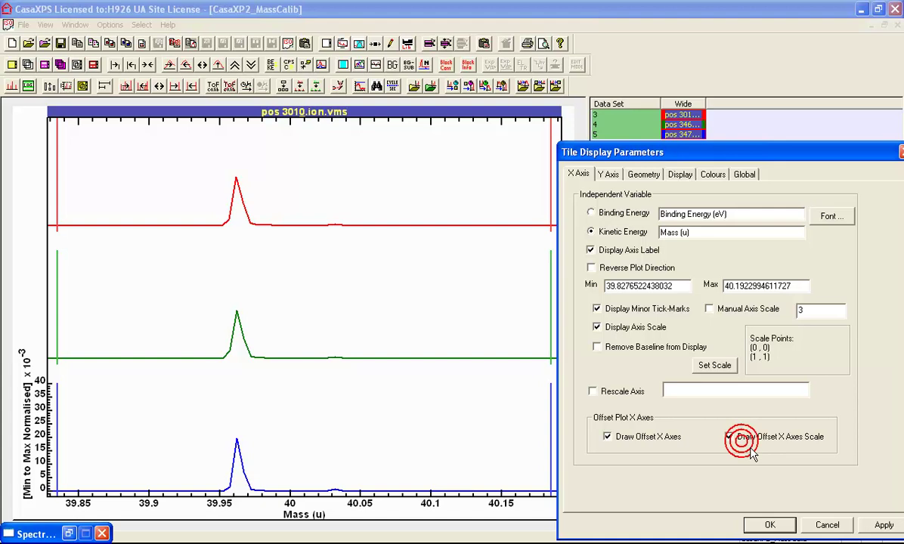
left_click(882, 525)
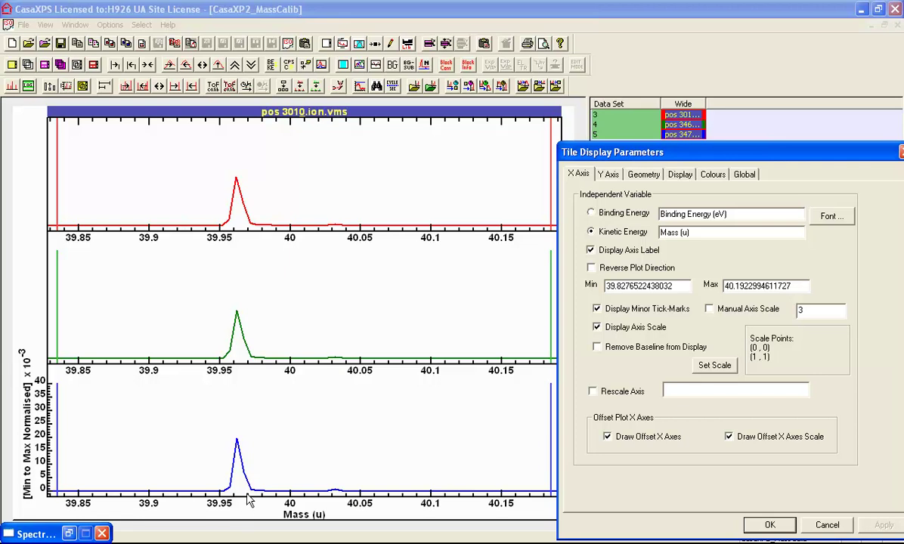
Close Tile Display Parameters, reset zoom to the full 0–95 u range, and restore Spectrum Processing
left_click(900, 152)
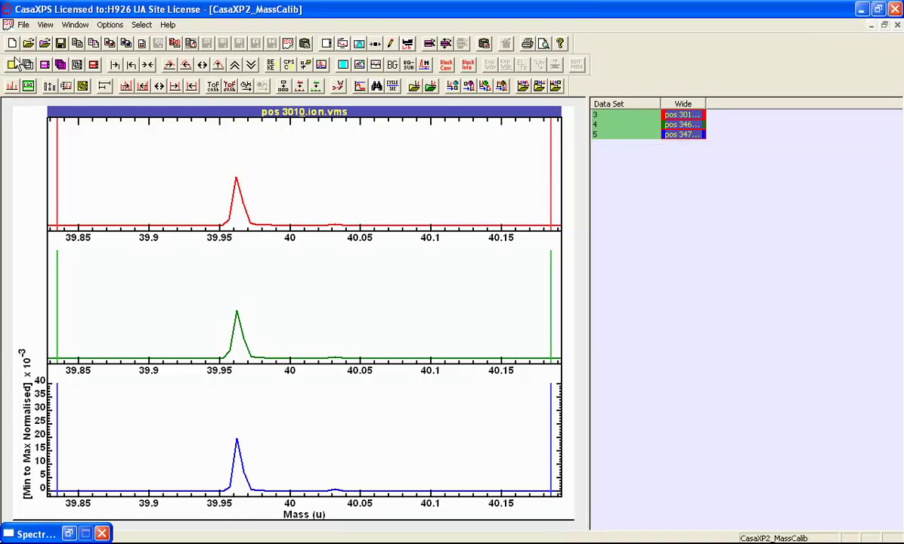
left_click(28, 64)
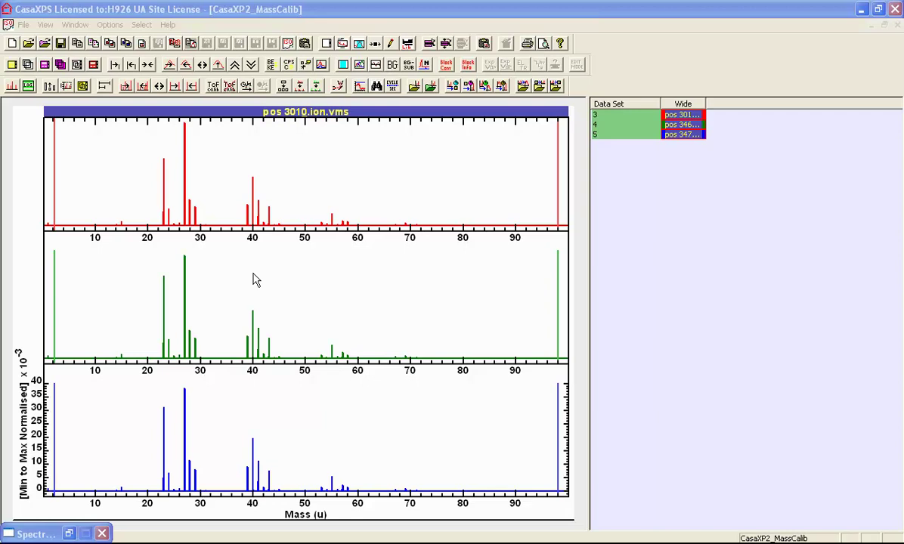
left_click(69, 533)
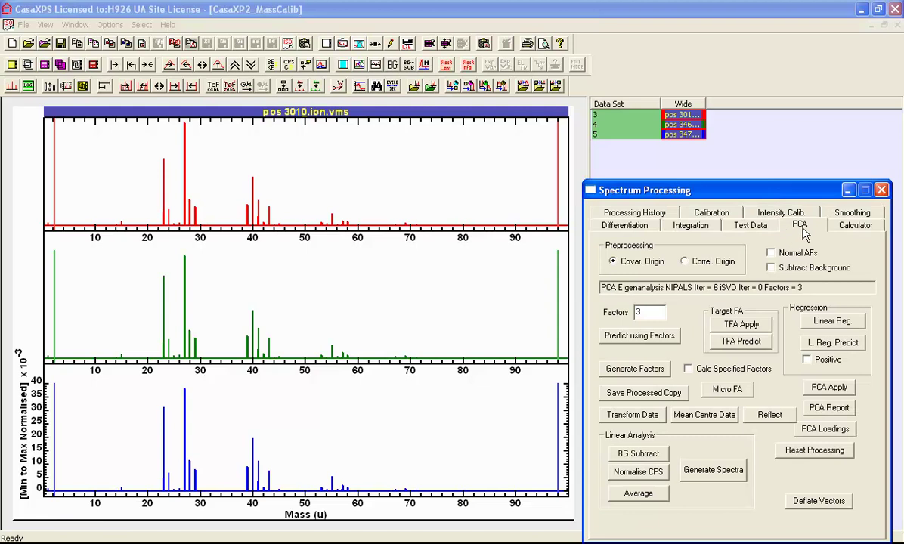
Keep Factors at 3 and enable Calc Specified Factors
double_click(642, 312)
left_click(688, 370)
Generate the three abstract factor spectra with a 3-factor NIPALS PCA
left_click(619, 374)
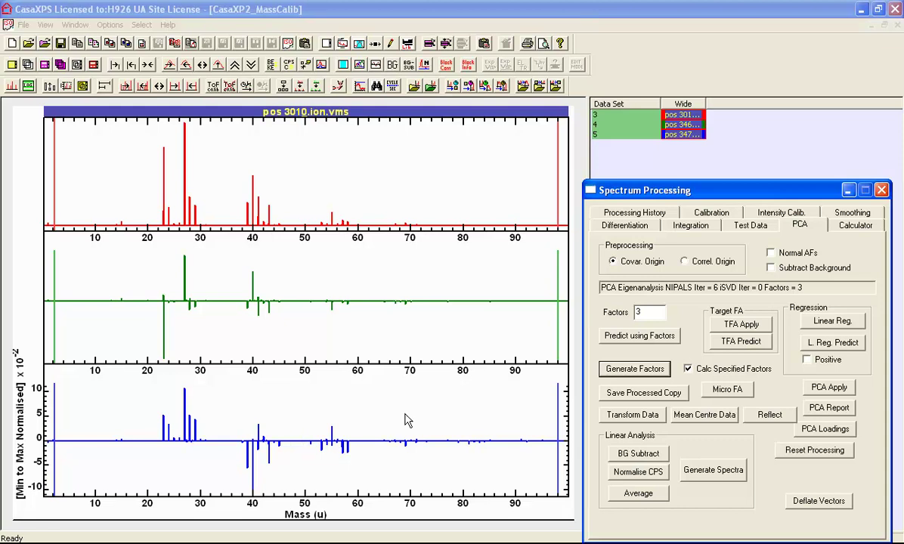
left_click(469, 327)
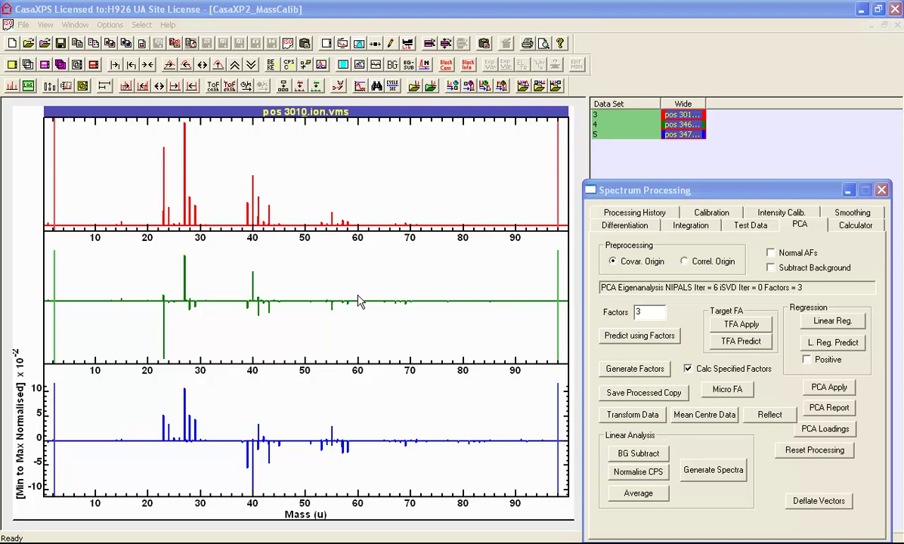
Reset the PCA processing so the normalised mass spectra of data sets 3–5 return
left_click(793, 449)
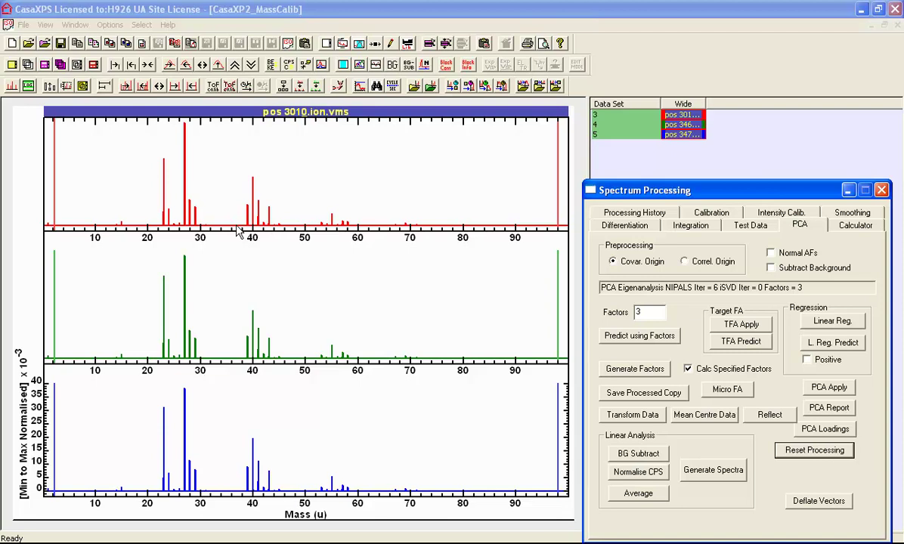
left_click(233, 484)
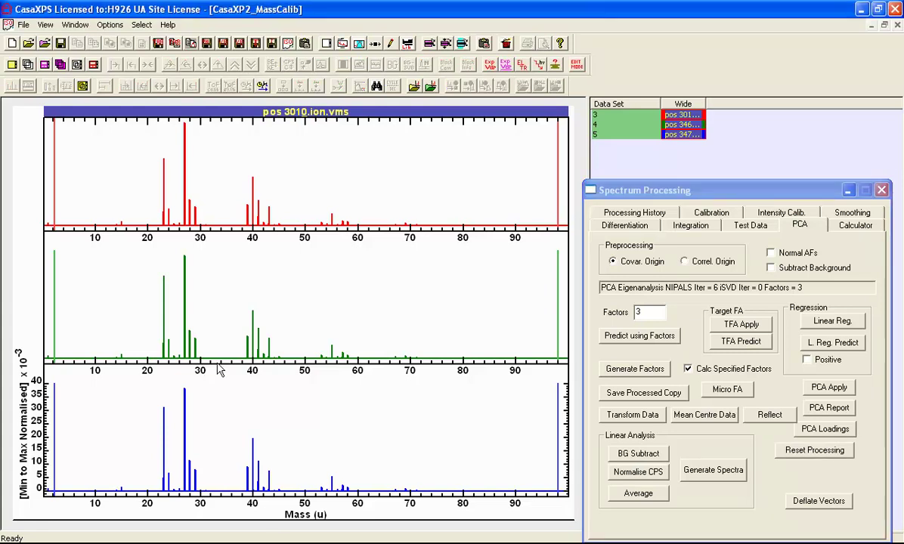
In Tile Display Parameters, turn off Offset Spectra (percentage set to 90) and Normalise Range
left_click(342, 43)
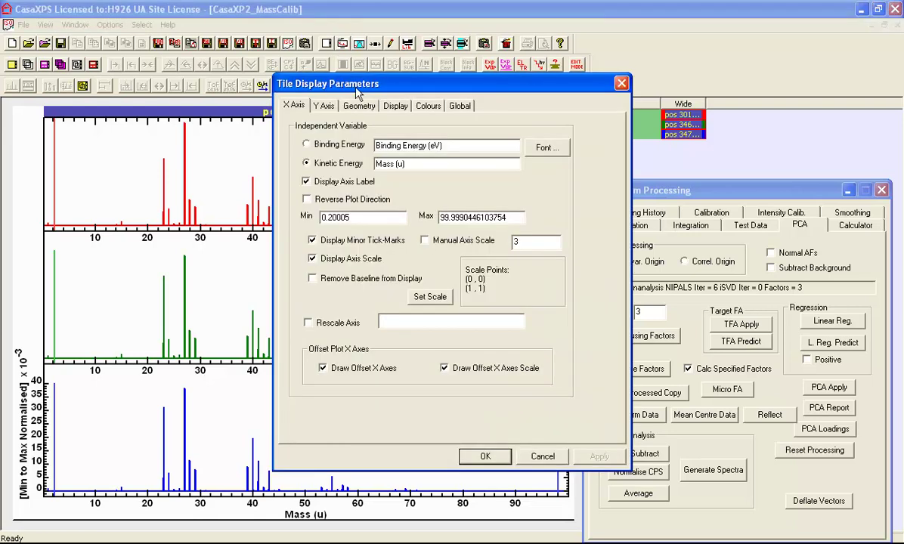
left_click_drag(357, 91, 594, 151)
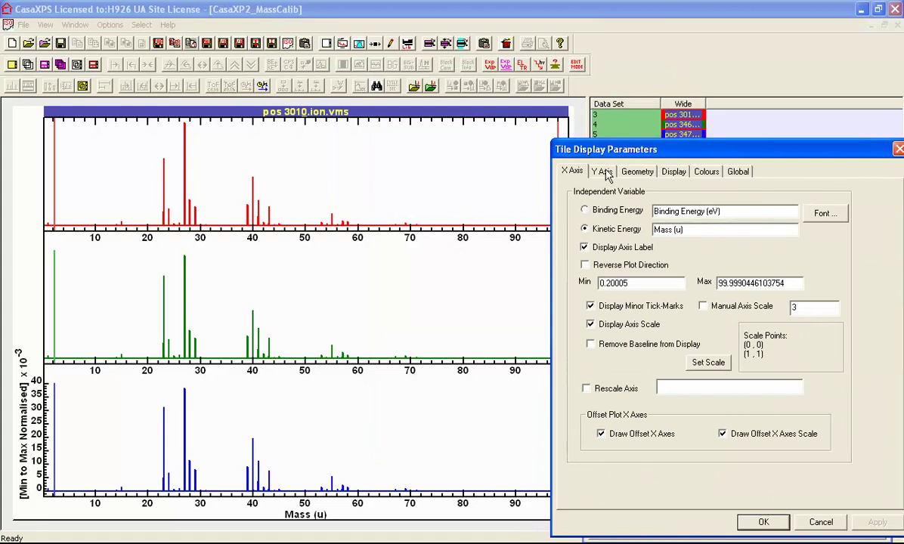
left_click(602, 171)
left_click(584, 344)
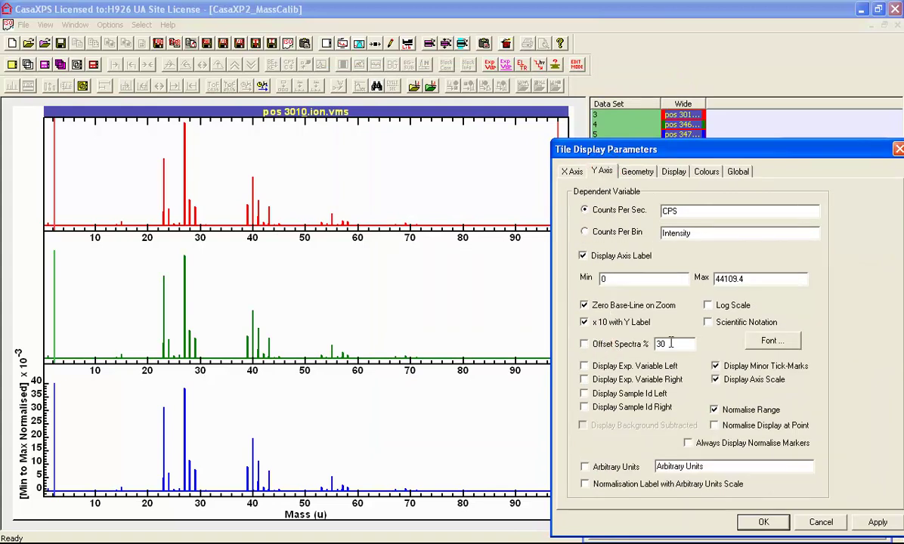
left_click(615, 344)
type("90")
left_click(878, 523)
left_click(745, 410)
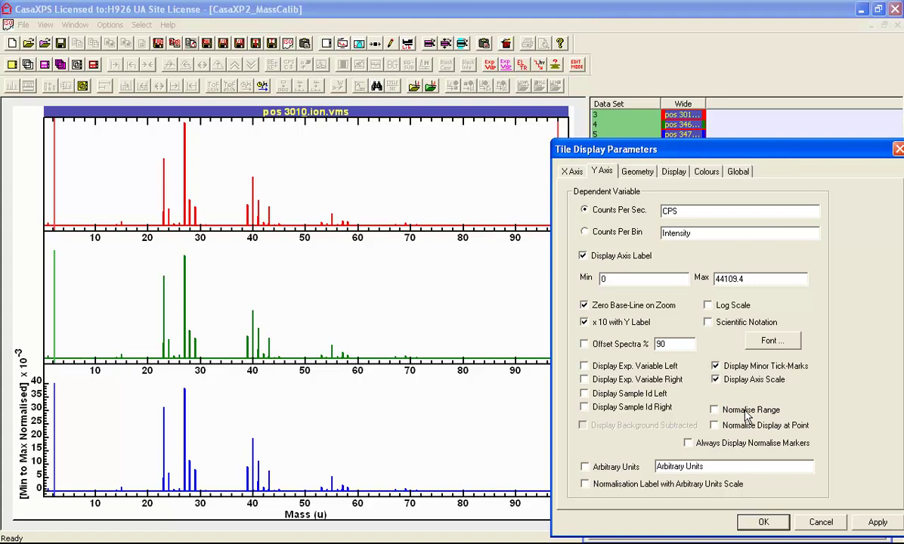
Switch the geometry to Scatter Plot, uncheck Reverse Plot, and display principal axes
left_click(636, 172)
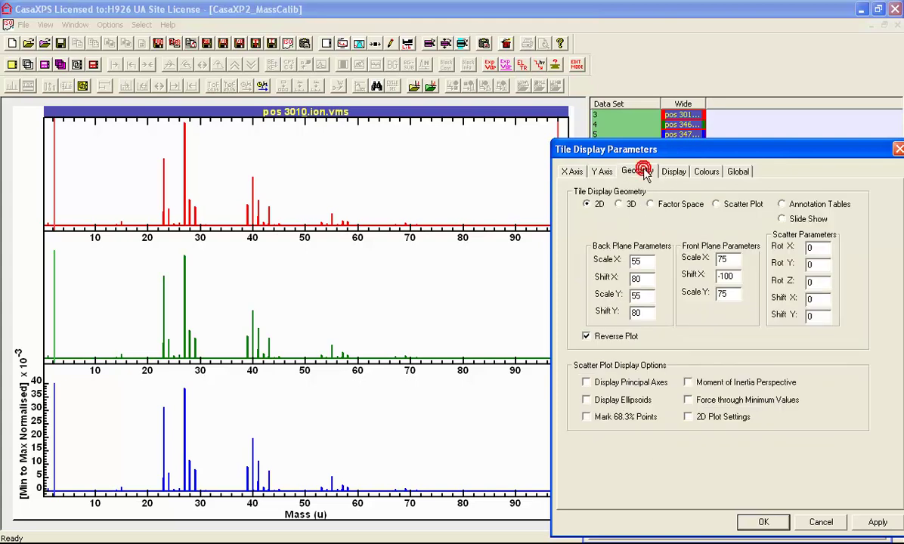
left_click(717, 205)
left_click(588, 337)
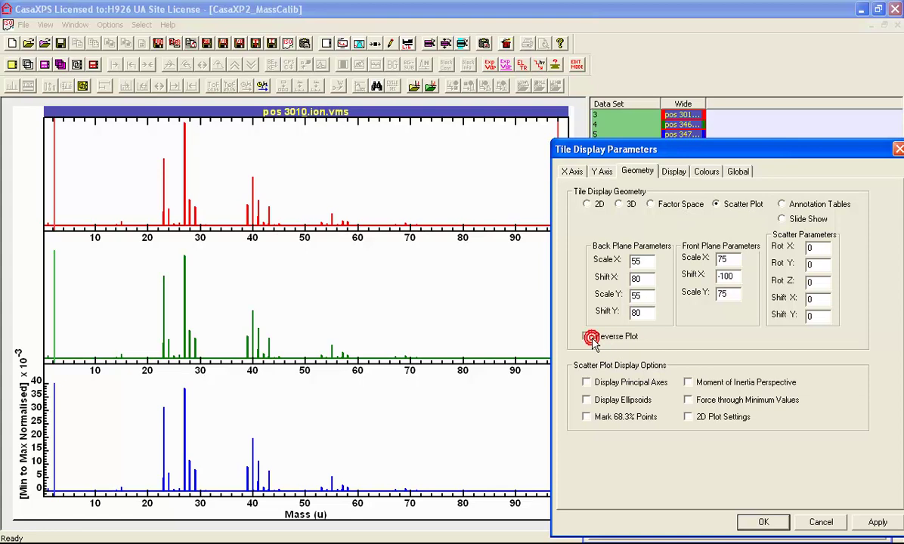
left_click(587, 383)
Apply the 3D scatter plot with principal axes beside the spectrum and close Tile Display Parameters
left_click(875, 522)
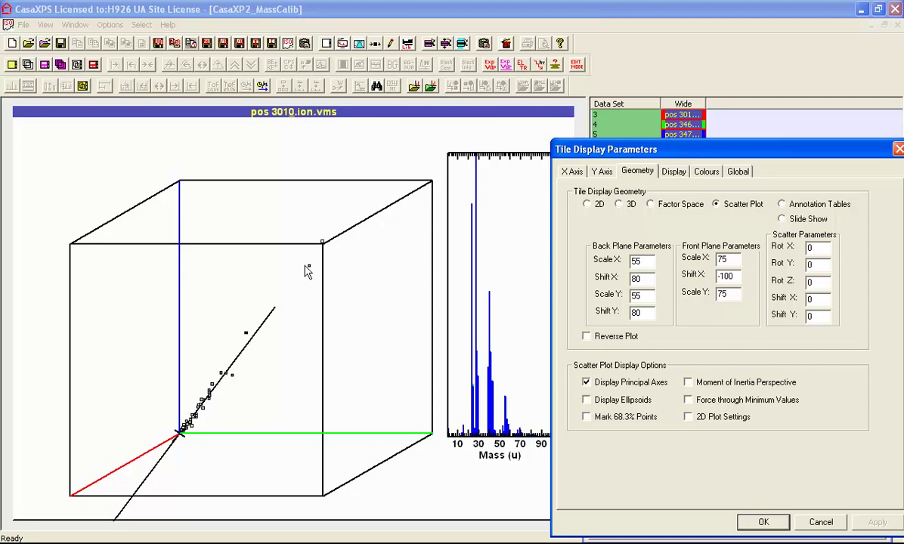
left_click(898, 150)
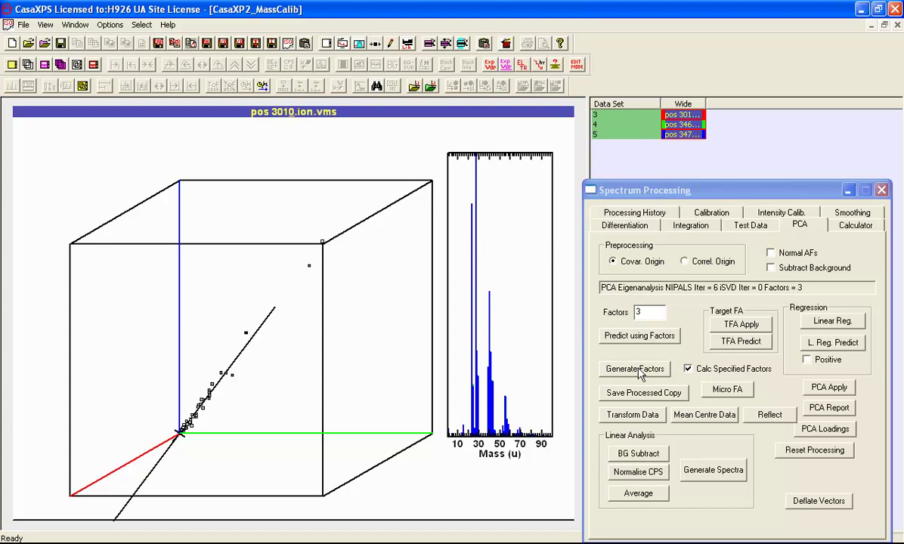
Regenerate the 3 PCA factors so the scatter plot shows abstract factors on principal axes
left_click(637, 370)
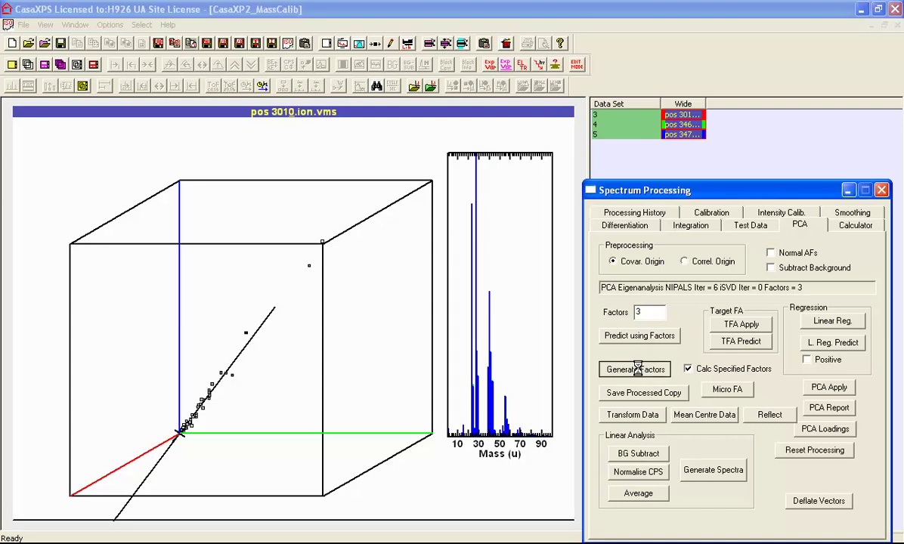